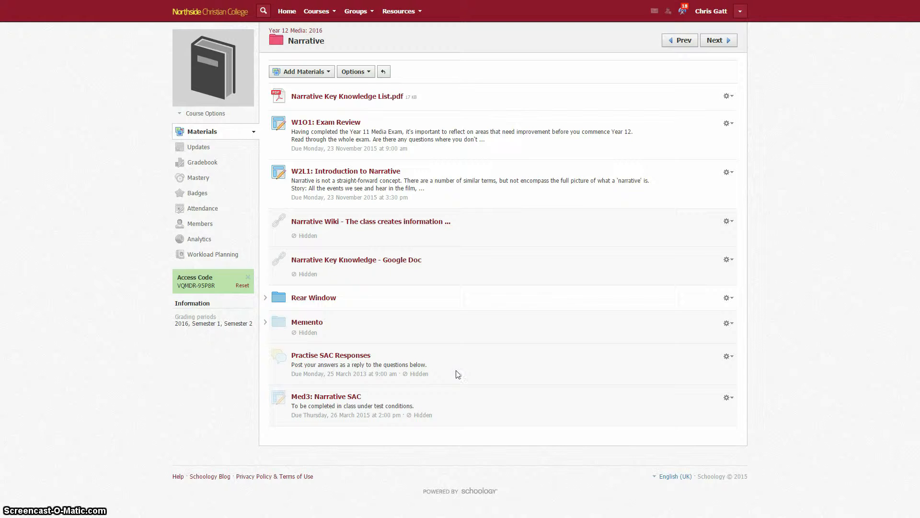
# - Start a new assignment in the Narrative folder named "Narrative SAC" with the description "Test test test"
pyautogui.click(324, 74)
pyautogui.click(325, 103)
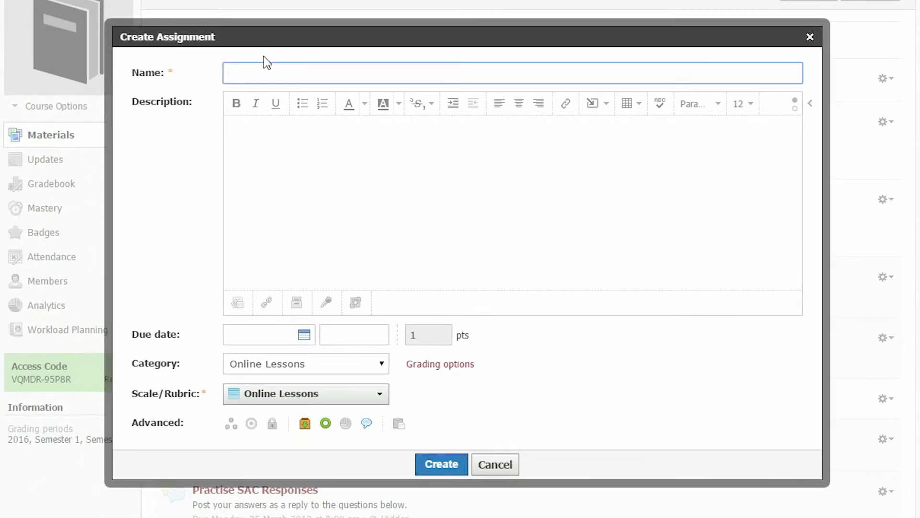
pyautogui.click(252, 72)
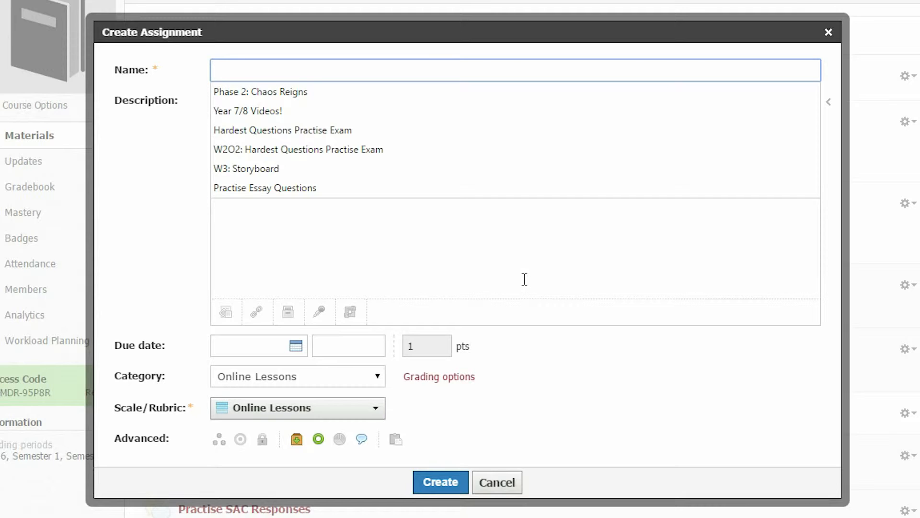
pyautogui.write('N')
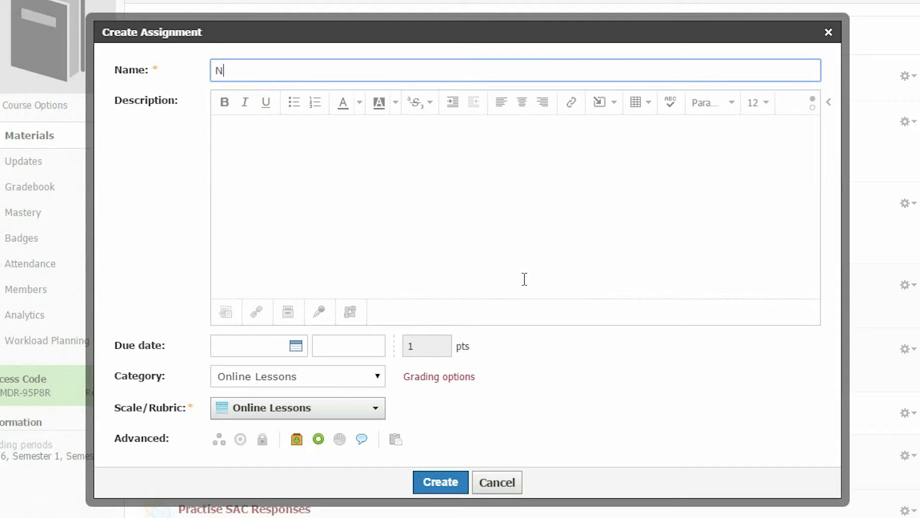
pyautogui.write('arrative SAC')
pyautogui.click(522, 279)
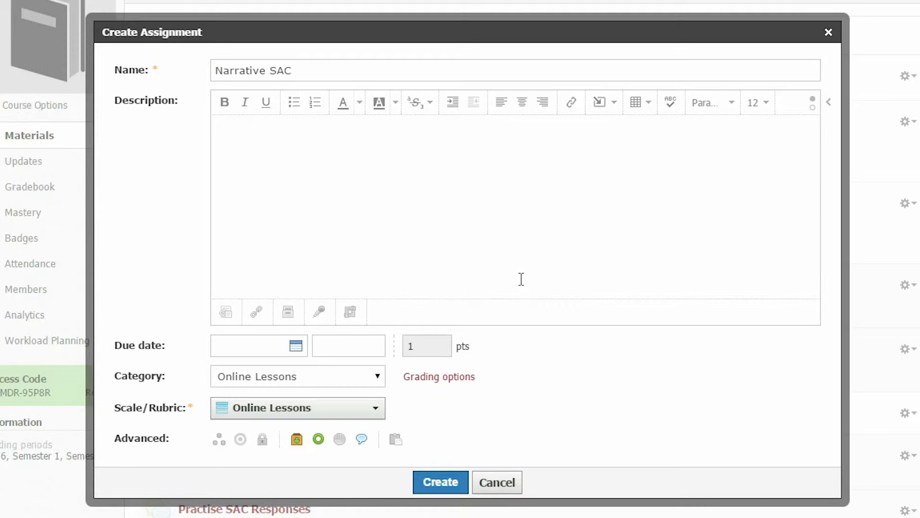
pyautogui.write('Test test test')
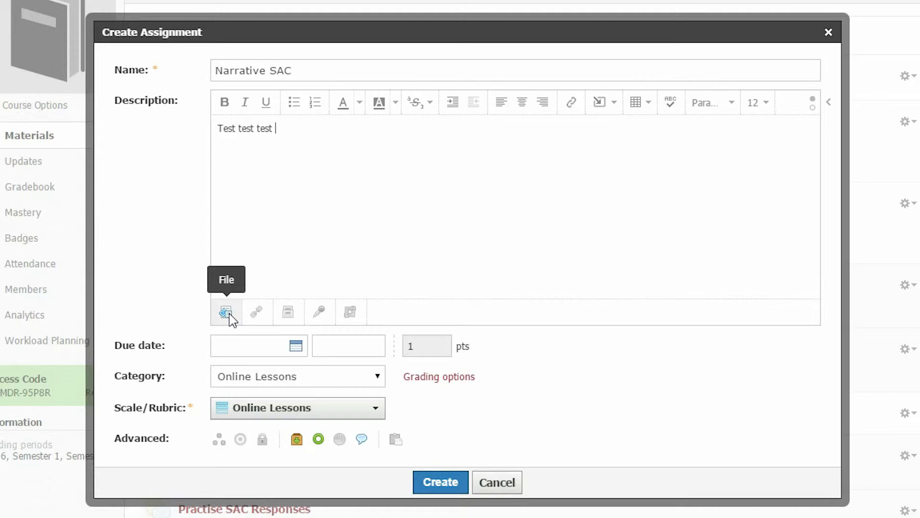
# - Set the assignment's due date to 11/12/15 and assign it to a new category called "Graded Assessment"
pyautogui.click(282, 350)
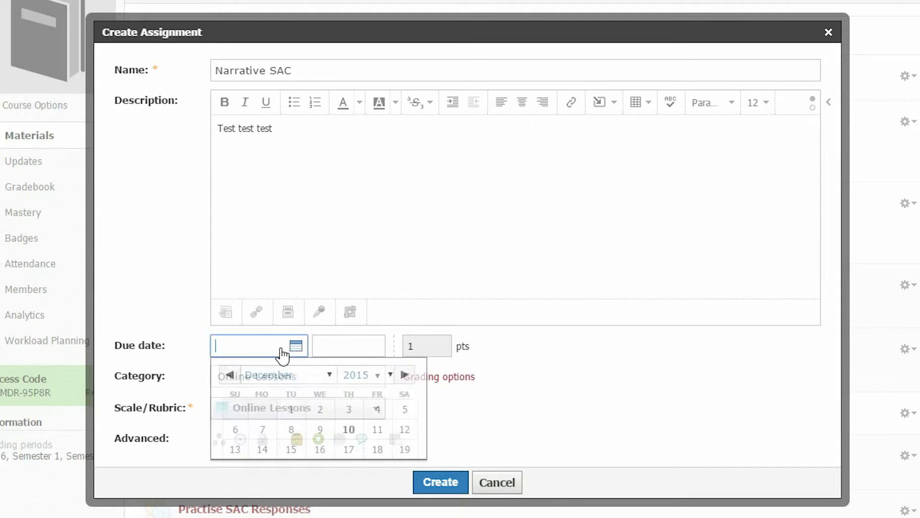
pyautogui.click(383, 435)
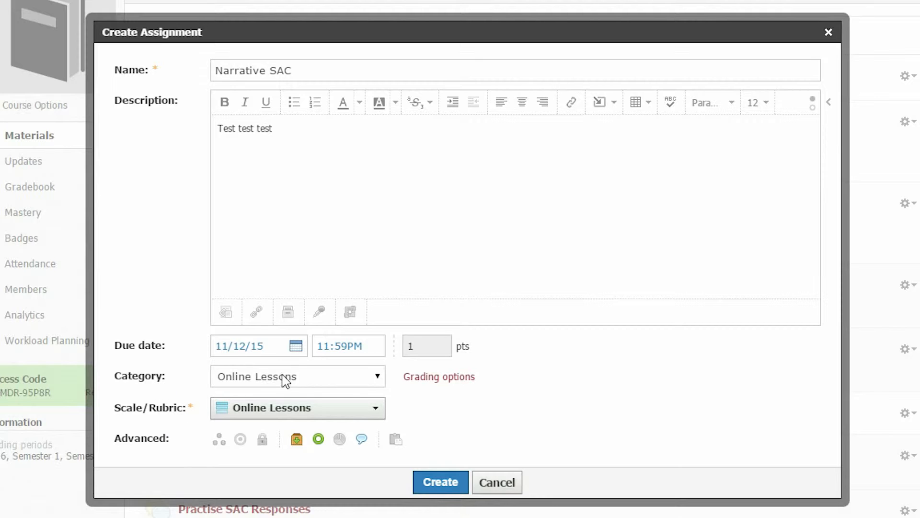
pyautogui.click(376, 379)
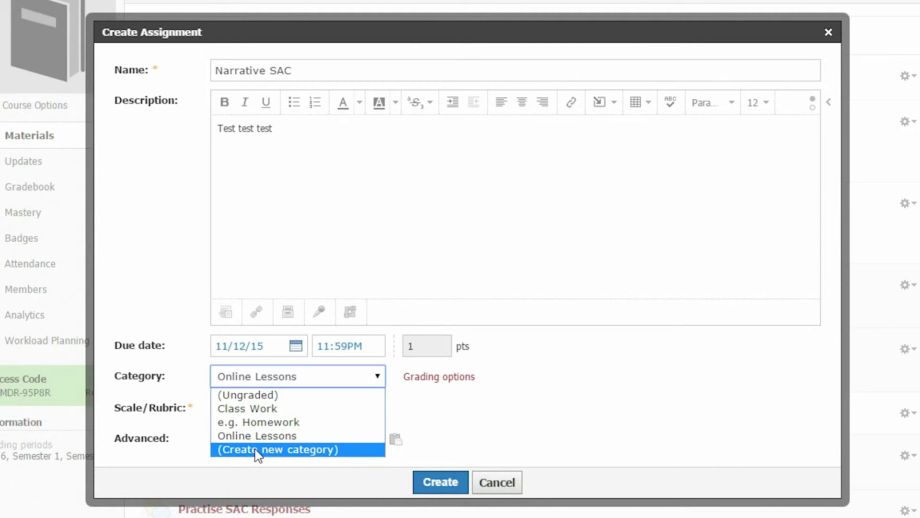
pyautogui.click(282, 450)
pyautogui.click(310, 374)
pyautogui.write('Graded Assessment')
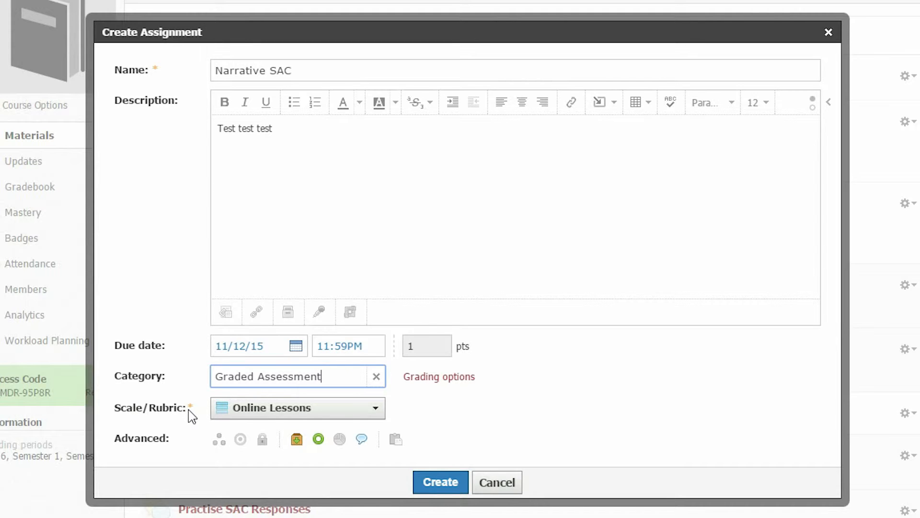
# - Start a new rubric for the assignment and title it "Narrative SAC"
pyautogui.click(384, 411)
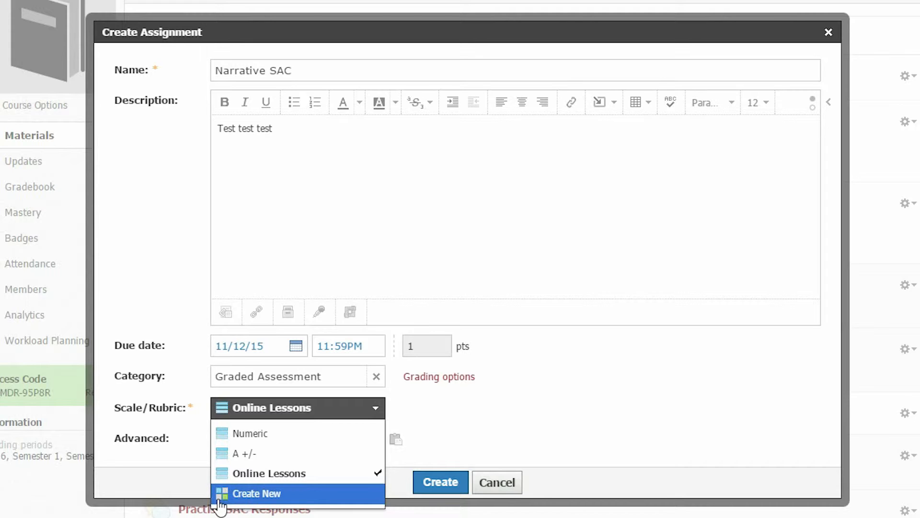
pyautogui.click(280, 497)
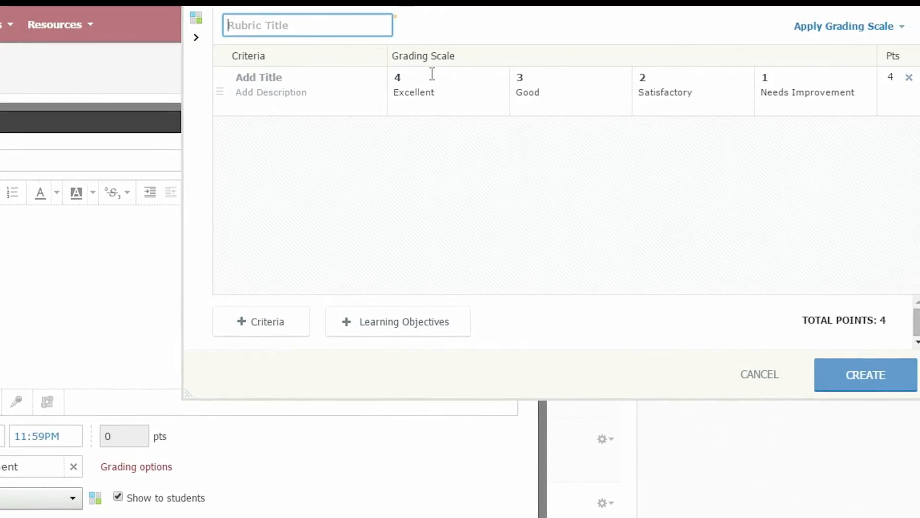
pyautogui.write('Narrative SAC')
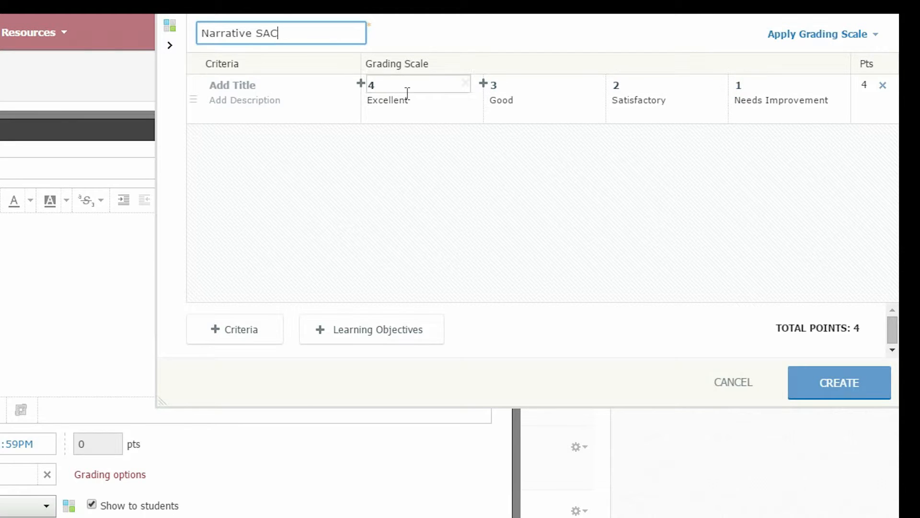
# - Add a grading scale level worth 5 points before the 4-point level
pyautogui.click(360, 85)
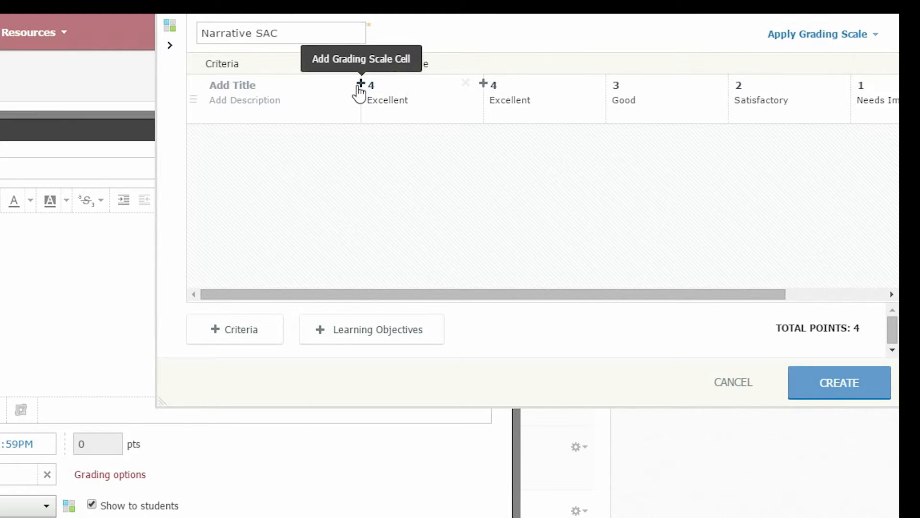
pyautogui.click(395, 85)
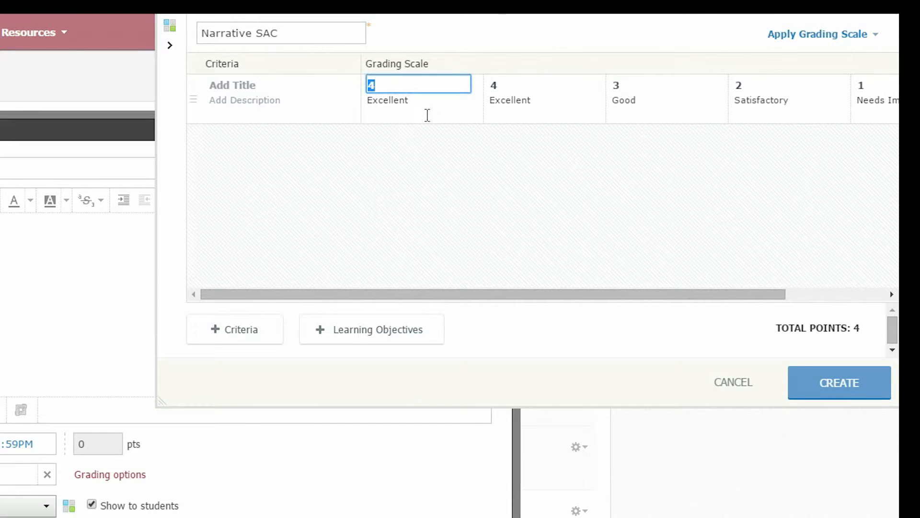
pyautogui.write('5')
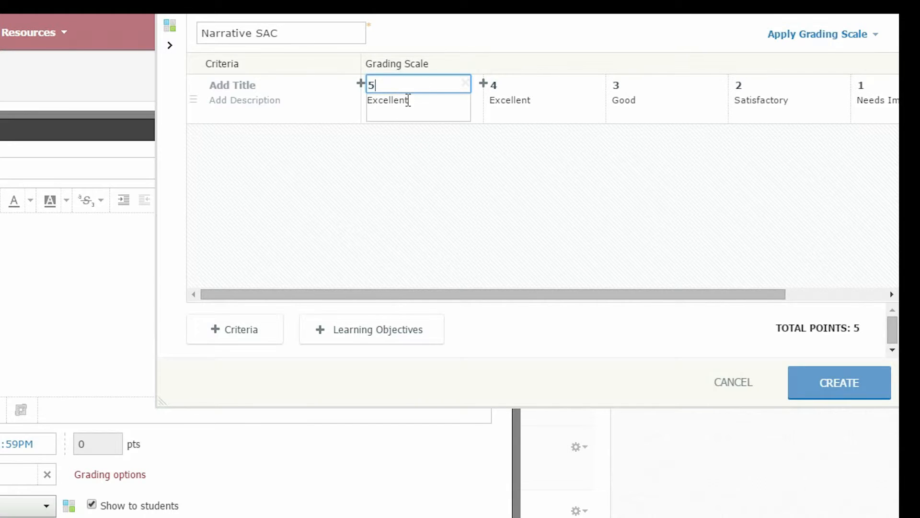
# - Clear the description text of all five grading scale levels, from 5 down to 1
pyautogui.doubleClick(378, 100)
pyautogui.press('BackSpace')
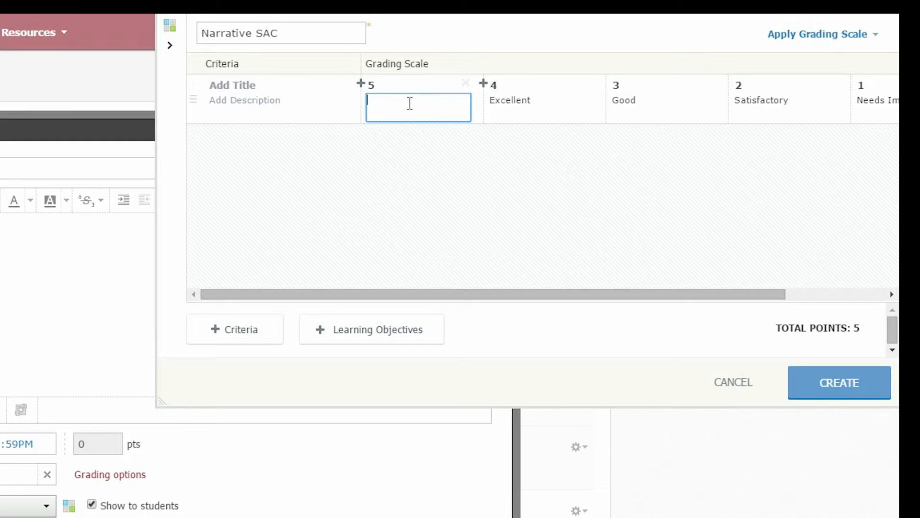
pyautogui.doubleClick(501, 101)
pyautogui.press('BackSpace')
pyautogui.doubleClick(627, 98)
pyautogui.press('BackSpace')
pyautogui.doubleClick(754, 101)
pyautogui.press('BackSpace')
pyautogui.moveTo(613, 297); pyautogui.dragTo(722, 309)
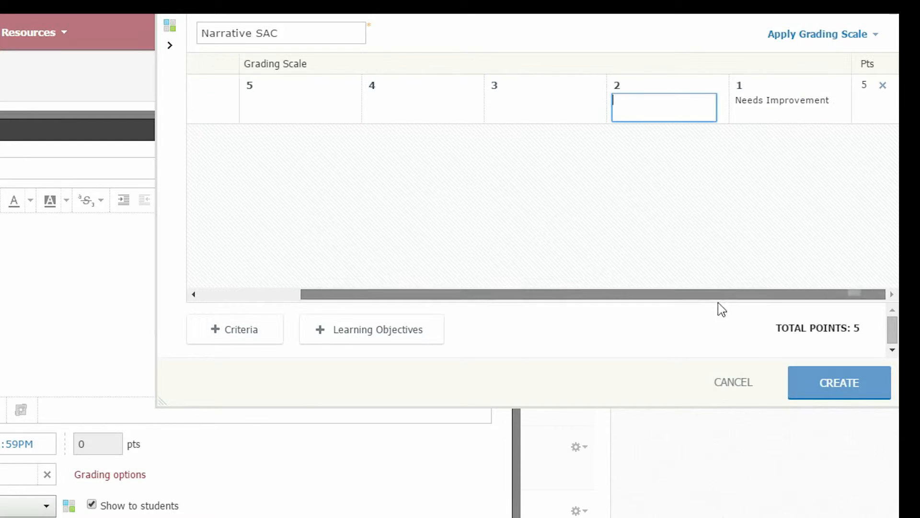
pyautogui.doubleClick(770, 102)
pyautogui.press('BackSpace')
pyautogui.press('BackSpace')
pyautogui.press('BackSpace')
pyautogui.press('BackSpace')
pyautogui.press('BackSpace')
pyautogui.press('BackSpace')
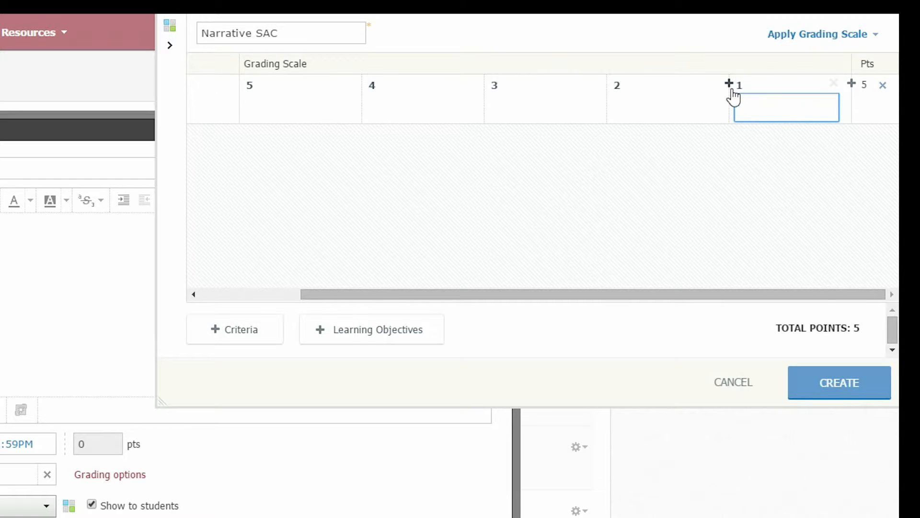
# - Add a 0-point level after the 1-point level and describe it as "Not Demonstrated"
pyautogui.click(852, 85)
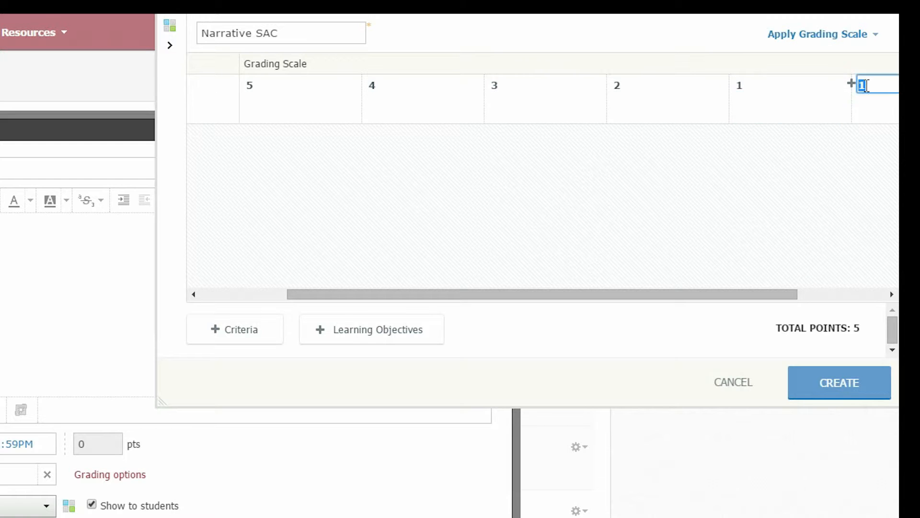
pyautogui.write('0')
pyautogui.moveTo(760, 295); pyautogui.dragTo(876, 254)
pyautogui.click(777, 105)
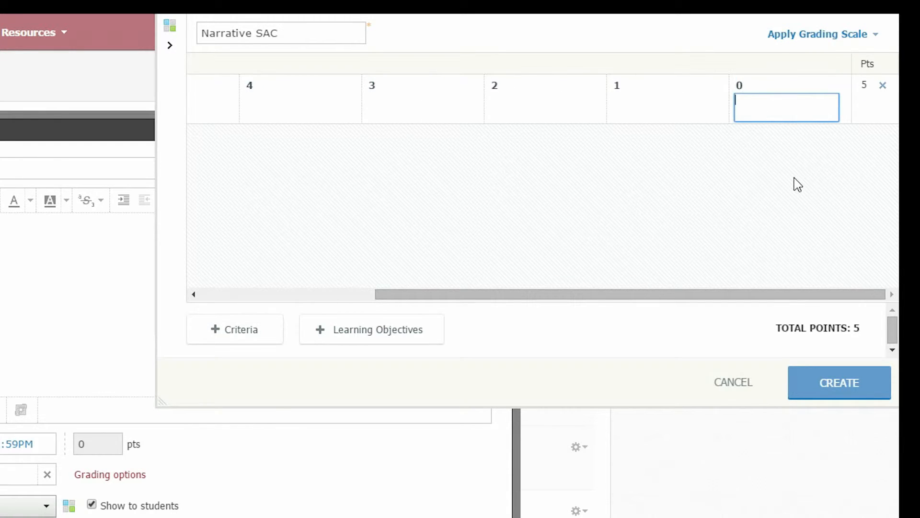
pyautogui.write('Not Demonstrated')
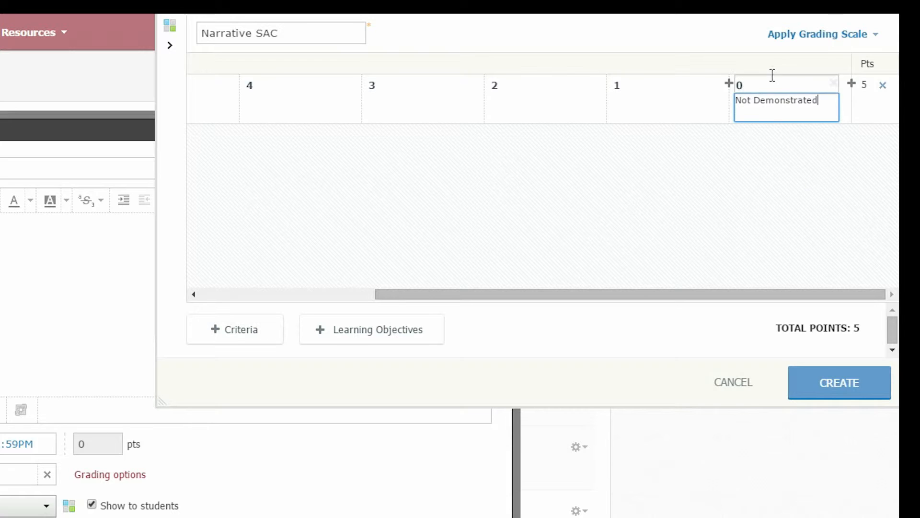
# - Add three more criteria rows to the rubric
pyautogui.moveTo(780, 296); pyautogui.dragTo(596, 304)
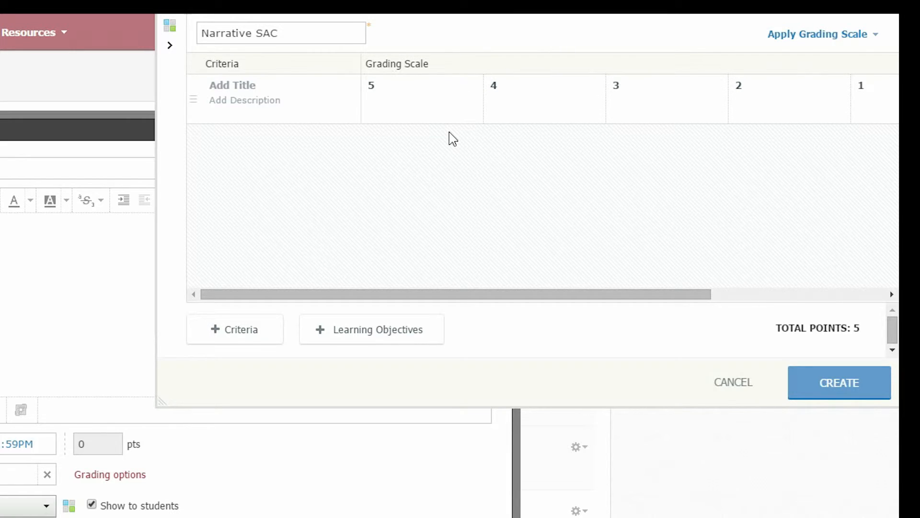
pyautogui.click(241, 85)
pyautogui.click(643, 101)
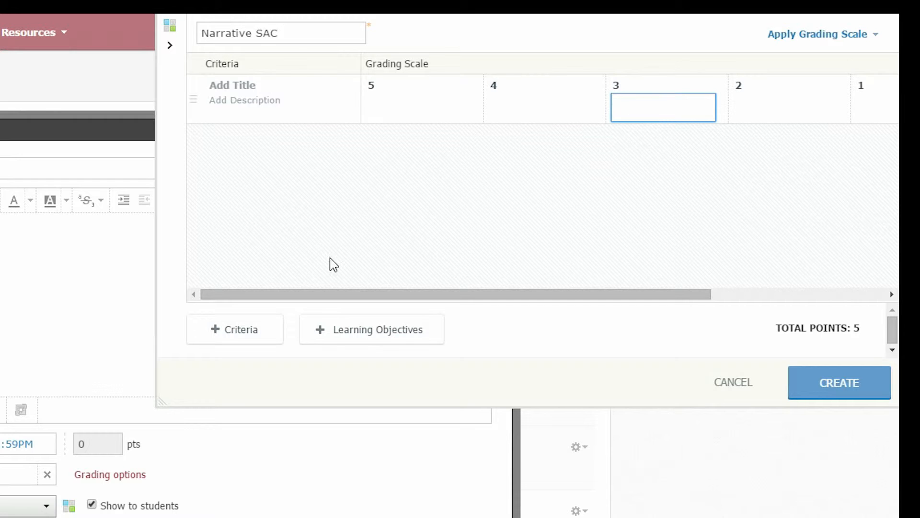
pyautogui.click(237, 335)
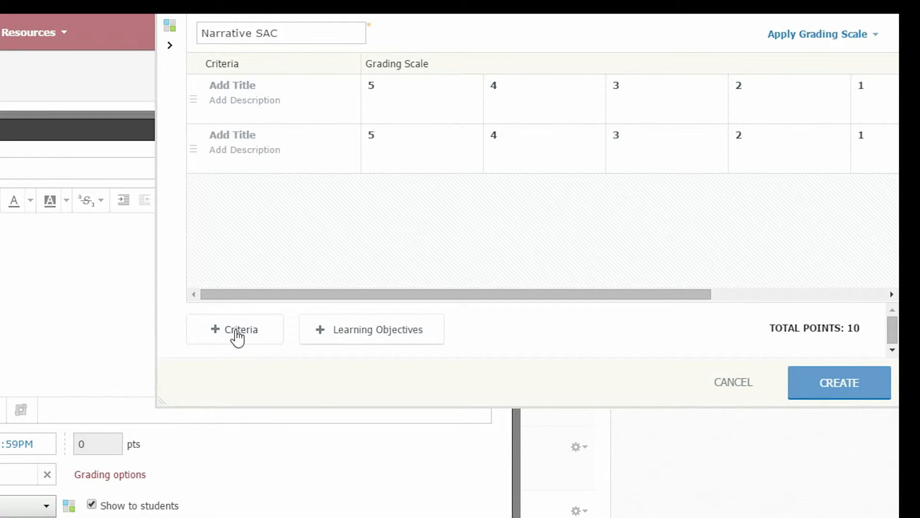
pyautogui.click(237, 338)
pyautogui.click(237, 338)
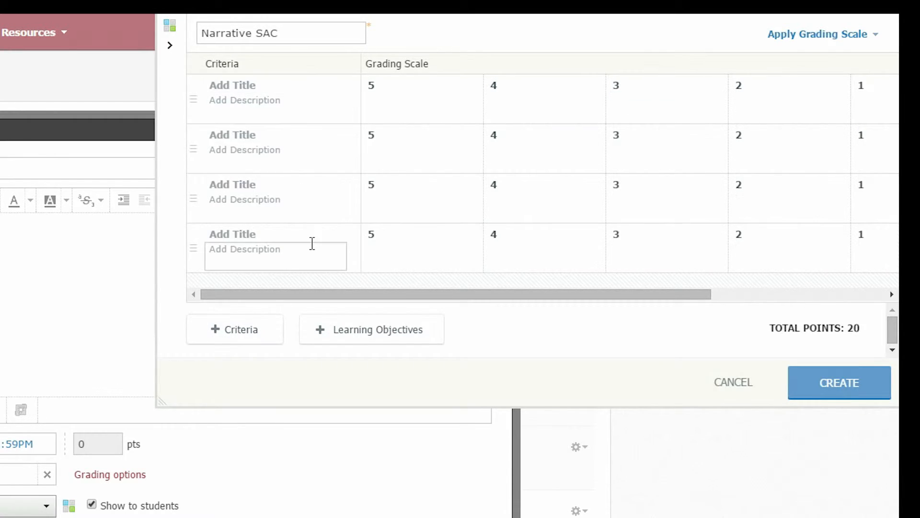
# - Title the first criterion "Essay Structure" and the second "Use of Evidence"
pyautogui.click(257, 82)
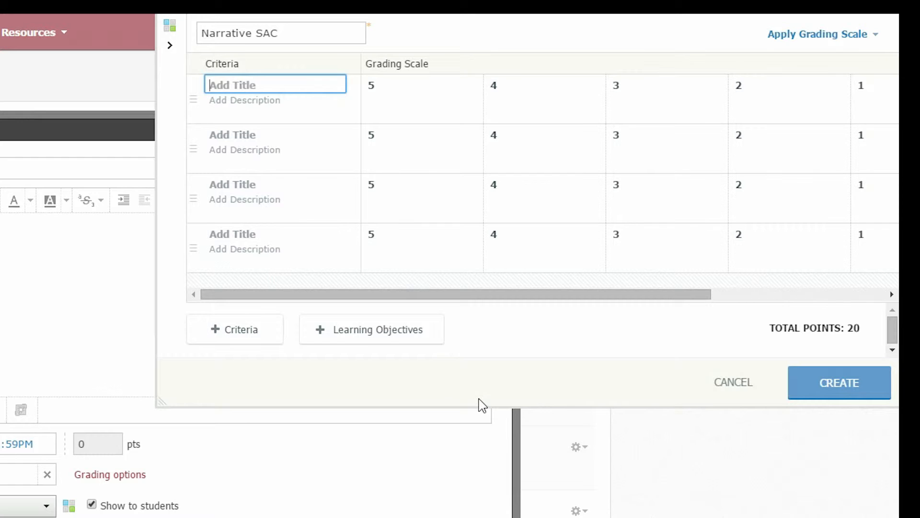
pyautogui.write('Essay STruct')
pyautogui.press('BackSpace')
pyautogui.press('BackSpace')
pyautogui.press('BackSpace')
pyautogui.write('tructure')
pyautogui.click(280, 138)
pyautogui.write('Use of Evidence')
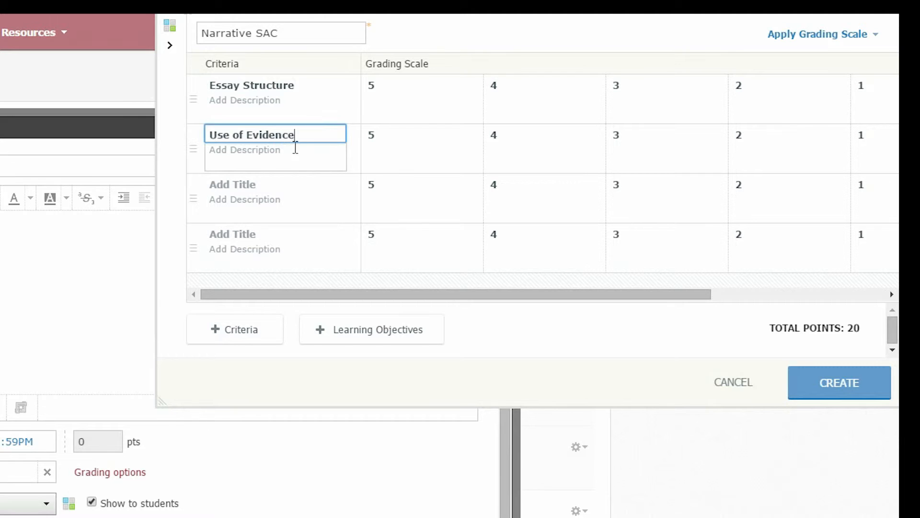
# - Enter "Students need to use the introduction...." as the description of the Essay Structure criterion
pyautogui.click(254, 110)
pyautogui.moveTo(393, 254)
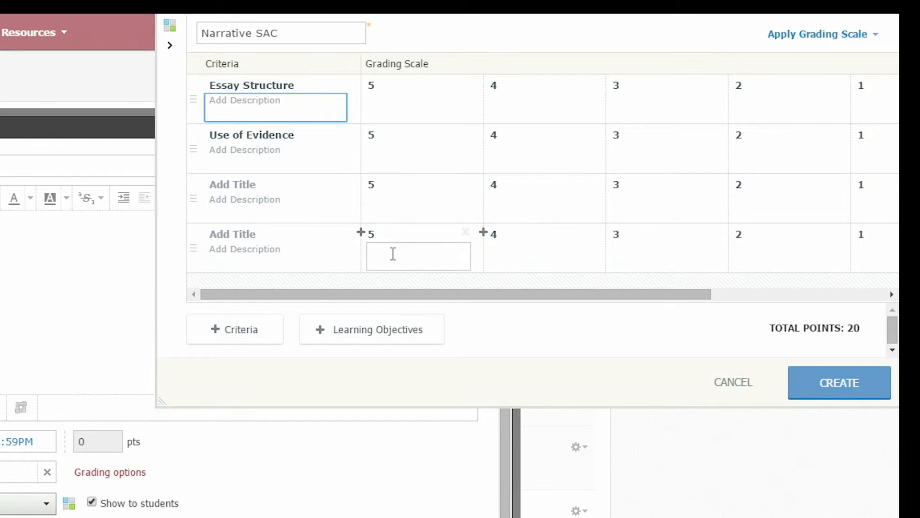
pyautogui.write('Students need to use the introduction....')
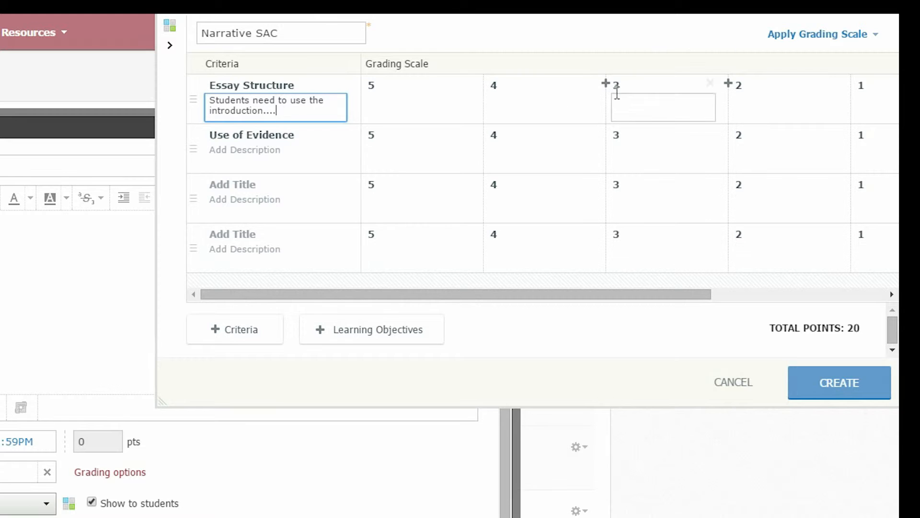
# - Describe the 3-point level of Essay Structure as "Includes all three main sections of an essay...." and try to create the rubric
pyautogui.click(631, 107)
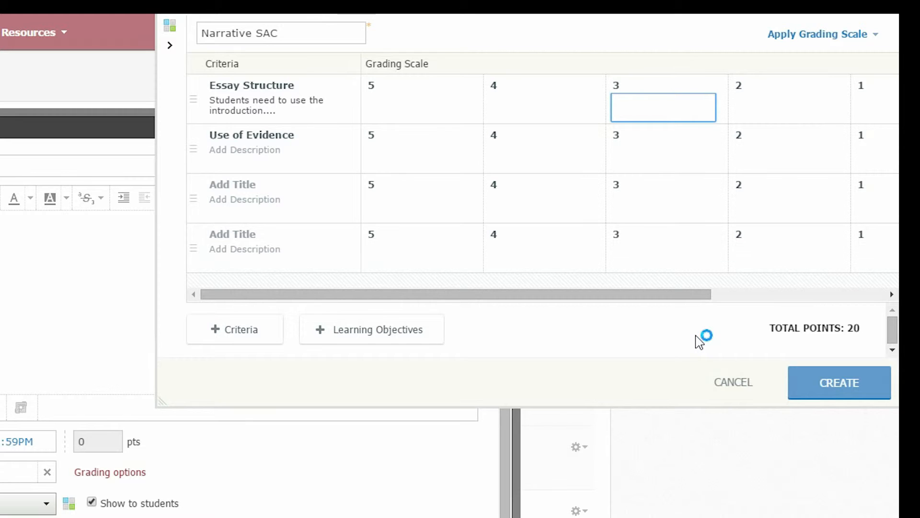
pyautogui.write('Includes all three main ')
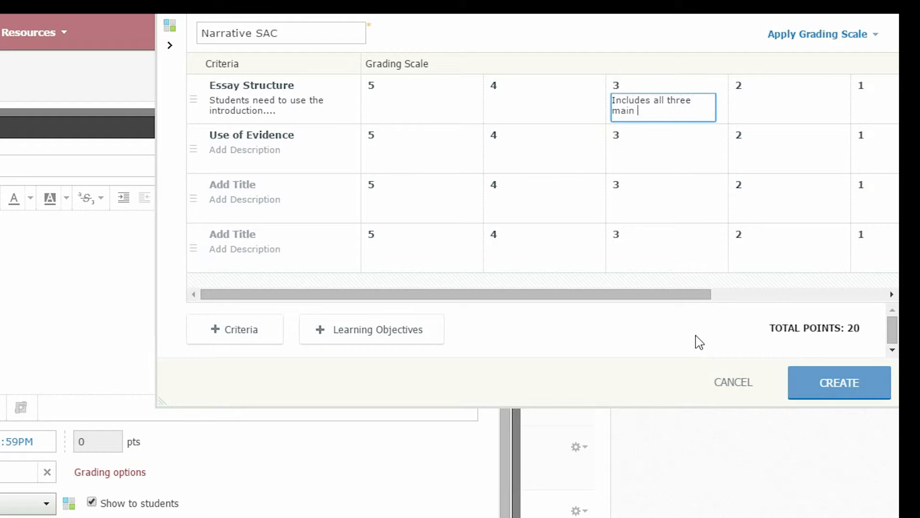
pyautogui.write('sections of an ')
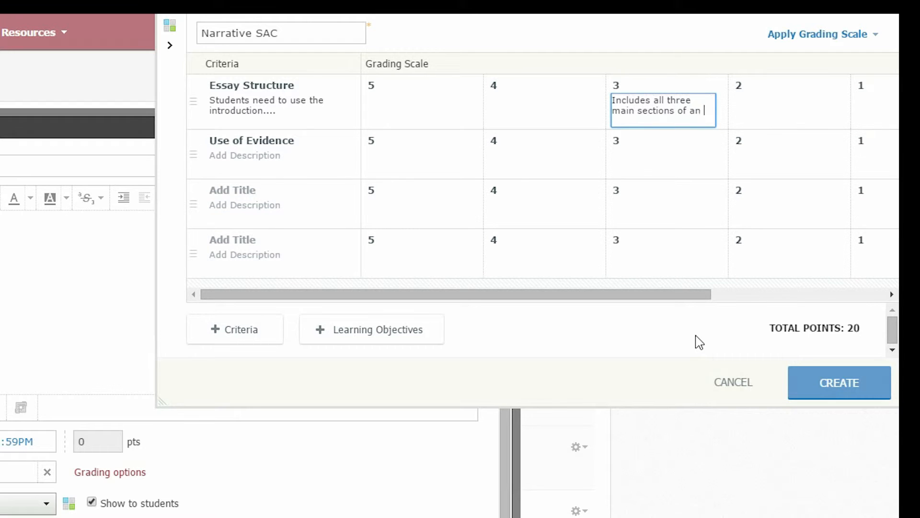
pyautogui.write('essay....')
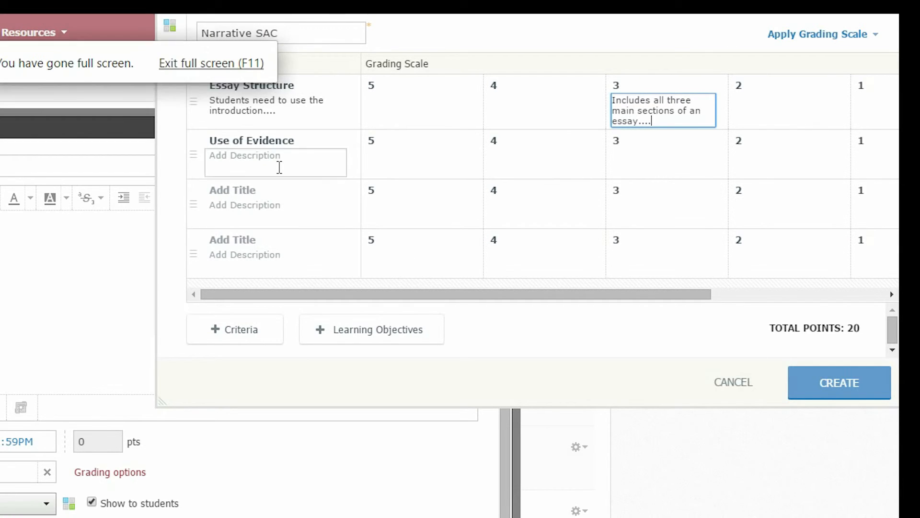
pyautogui.moveTo(604, 294); pyautogui.dragTo(544, 310)
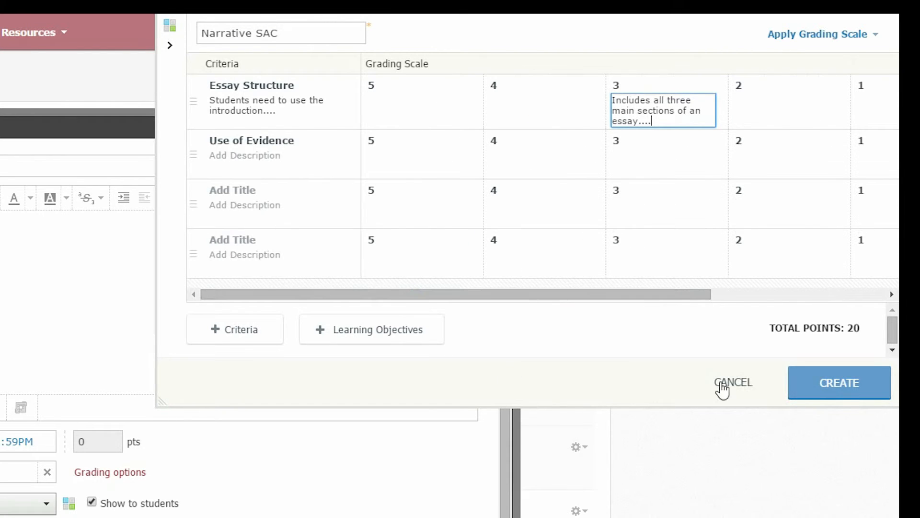
pyautogui.click(849, 397)
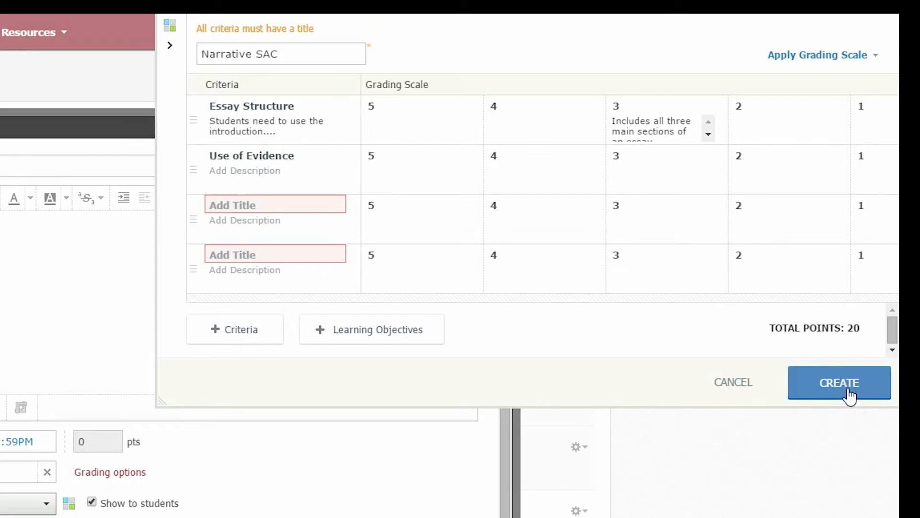
# - Title the two remaining criteria "1" and "2" and create the Narrative SAC rubric
pyautogui.click(244, 199)
pyautogui.write('1')
pyautogui.click(239, 252)
pyautogui.write('2')
pyautogui.click(834, 382)
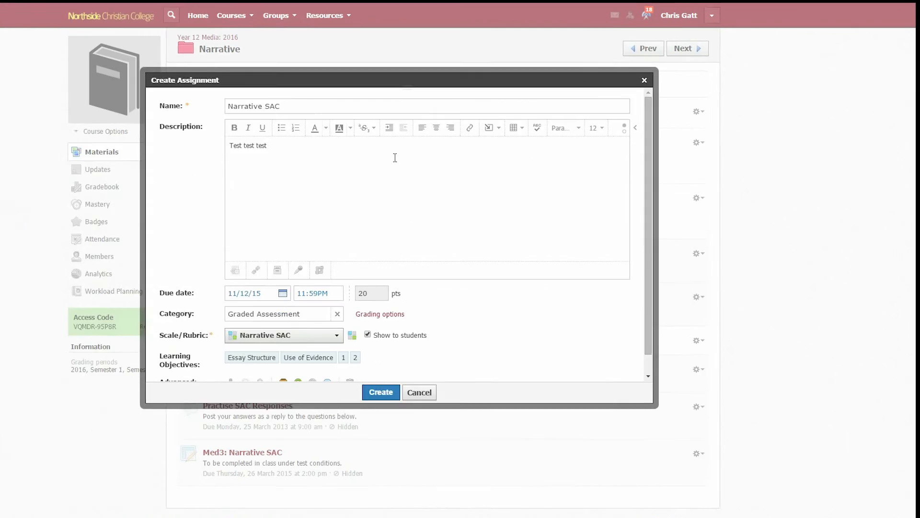
# - Create the Narrative SAC assignment and open it from the Narrative folder to view its rubric
pyautogui.scroll(-1, 354, 198)
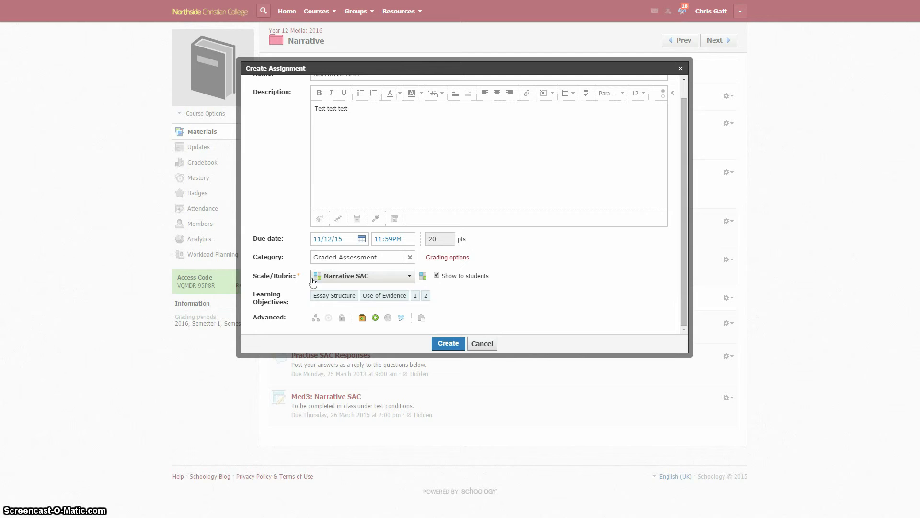
pyautogui.click(448, 345)
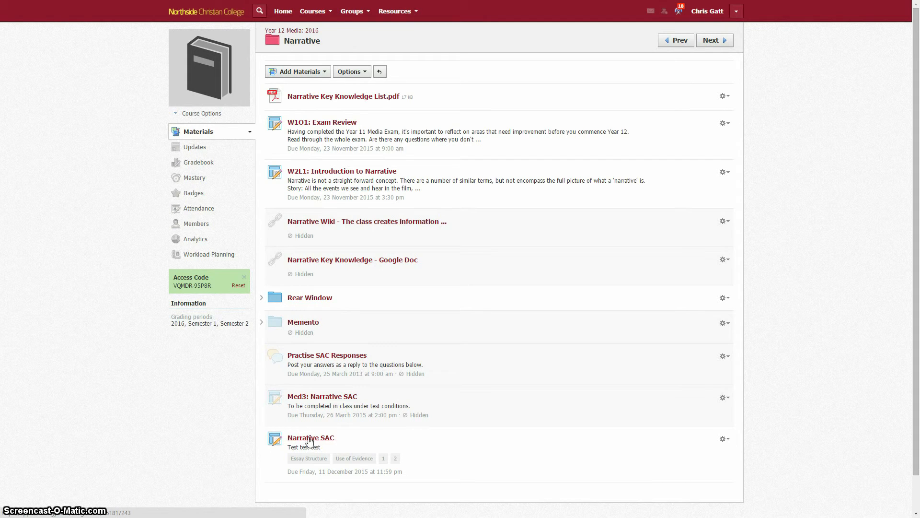
pyautogui.moveTo(296, 337); pyautogui.dragTo(286, 211)
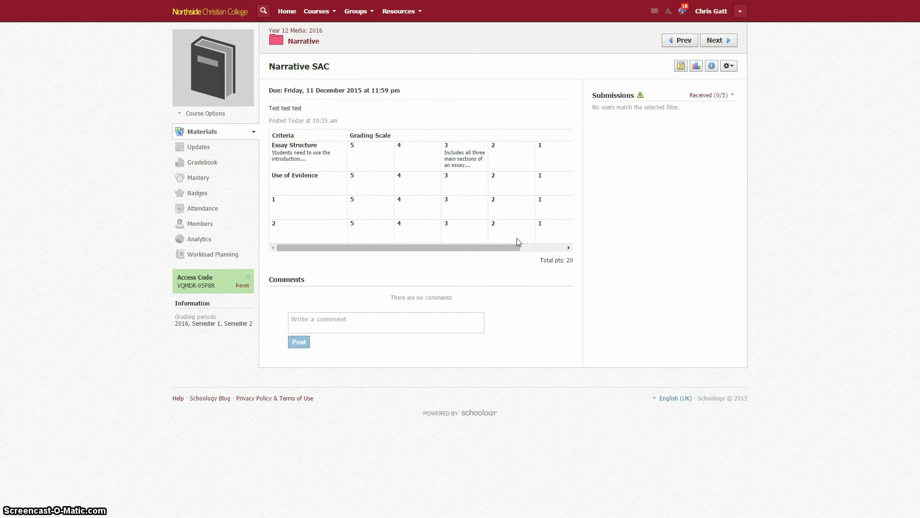
pyautogui.moveTo(473, 247)
pyautogui.mouseDown()
pyautogui.moveTo(481, 247)
pyautogui.moveTo(461, 249)
pyautogui.mouseUp()
# - Open the assignment's grade editing and enter "Terrible effort!" as the first student's comment
pyautogui.click(680, 69)
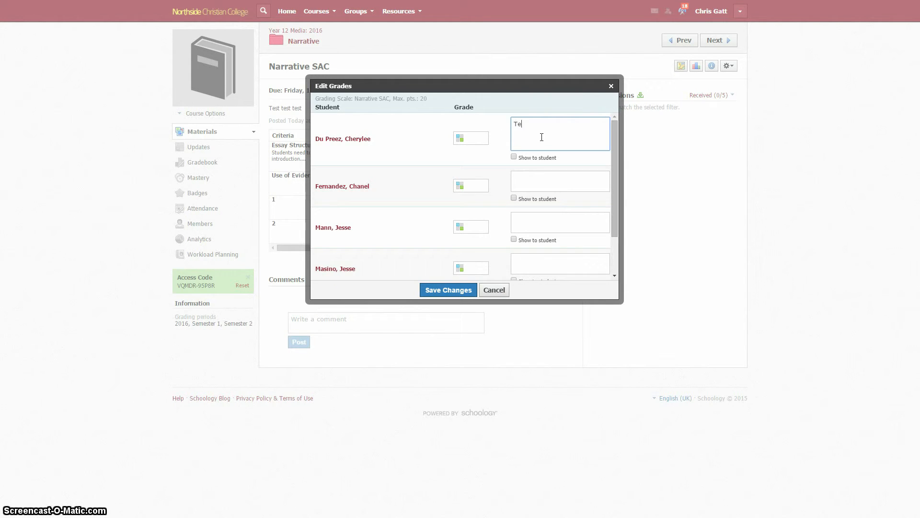
pyautogui.write('Terrible effort!')
# - Rate the first student on the rubric: 3 for Essay Structure, 4 for Use of Evidence, 2 for criterion 1, 3 for criterion 2
pyautogui.click(460, 142)
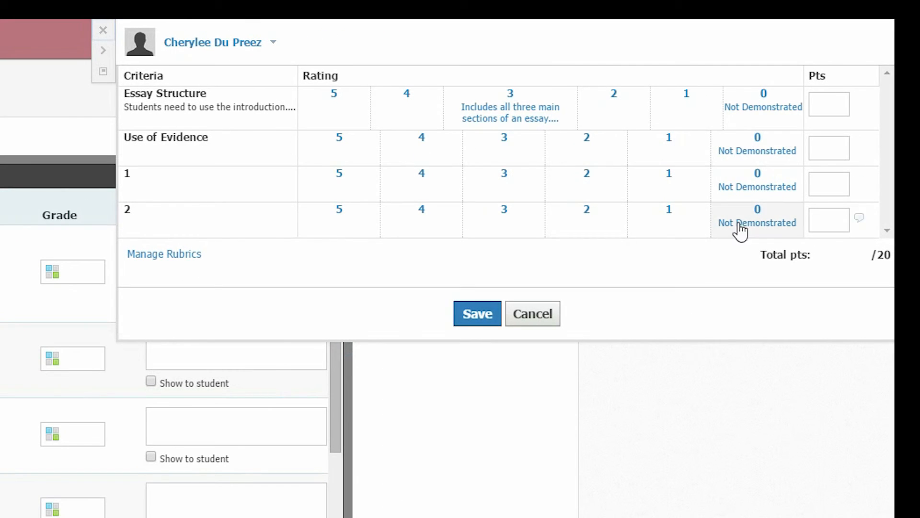
pyautogui.click(538, 113)
pyautogui.click(420, 153)
pyautogui.click(578, 194)
pyautogui.click(571, 231)
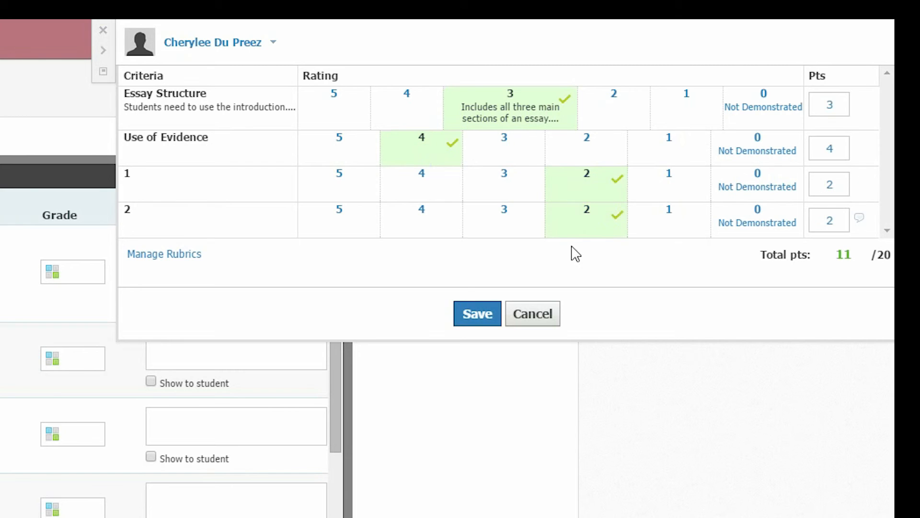
pyautogui.click(516, 221)
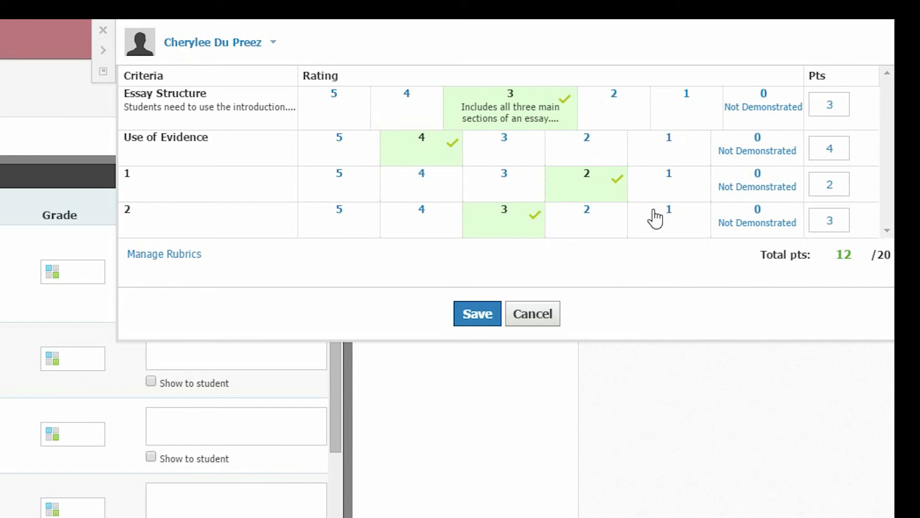
# - Add the comment "You left out..." to criterion 1 and cancel the student's rubric grading without saving
pyautogui.moveTo(866, 107)
pyautogui.click(861, 185)
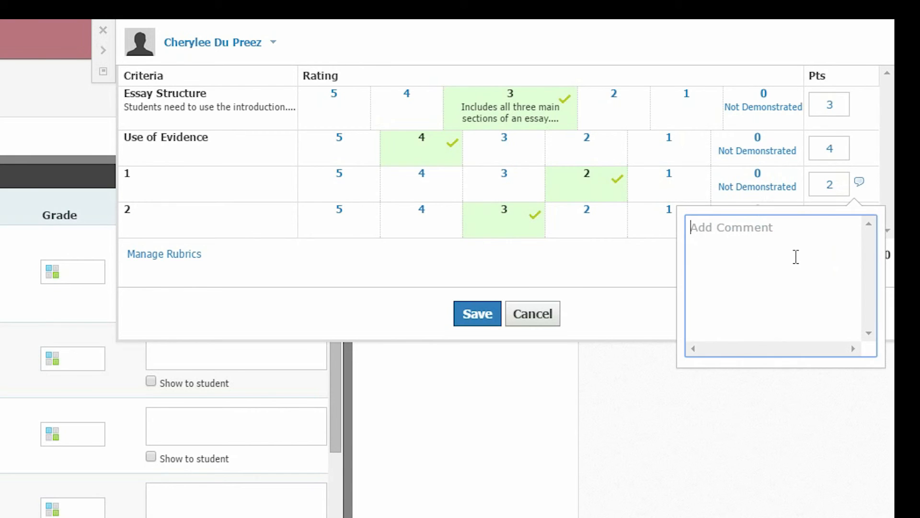
pyautogui.write('You leftr o')
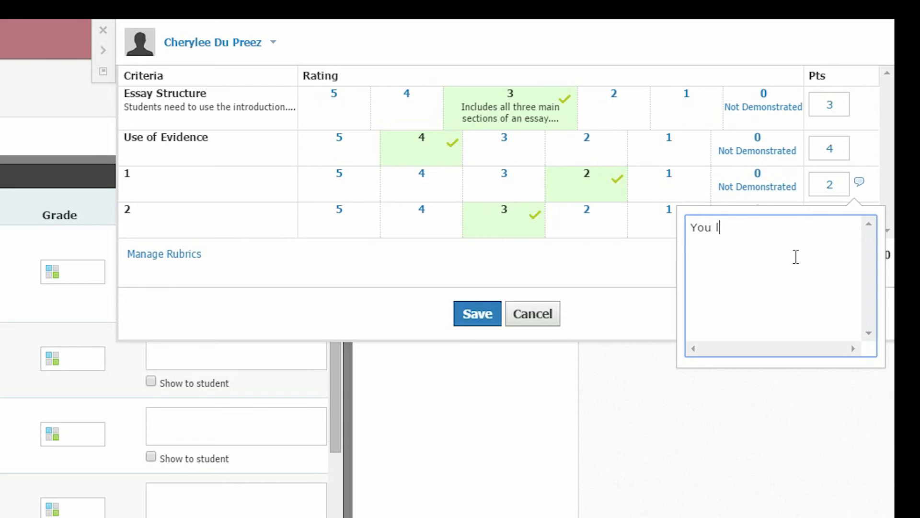
pyautogui.press('BackSpace')
pyautogui.press('BackSpace')
pyautogui.press('BackSpace')
pyautogui.write('out...')
pyautogui.click(867, 186)
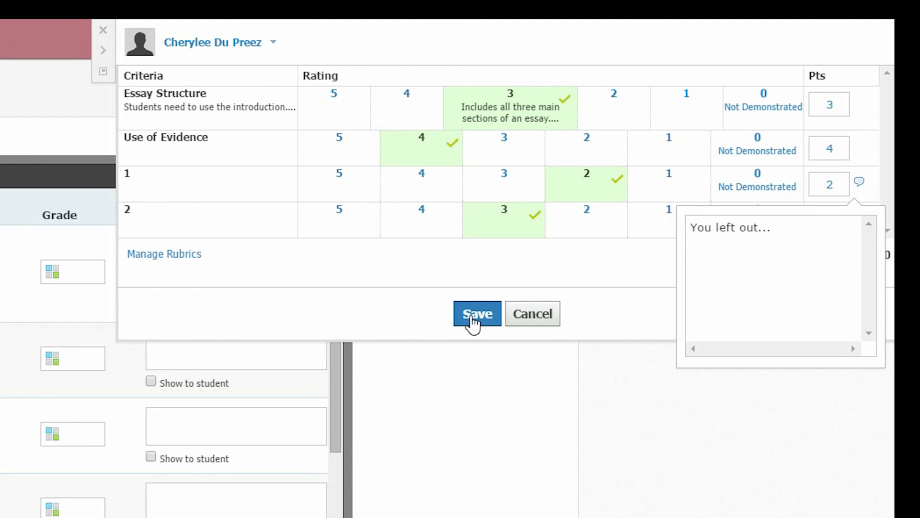
pyautogui.click(532, 316)
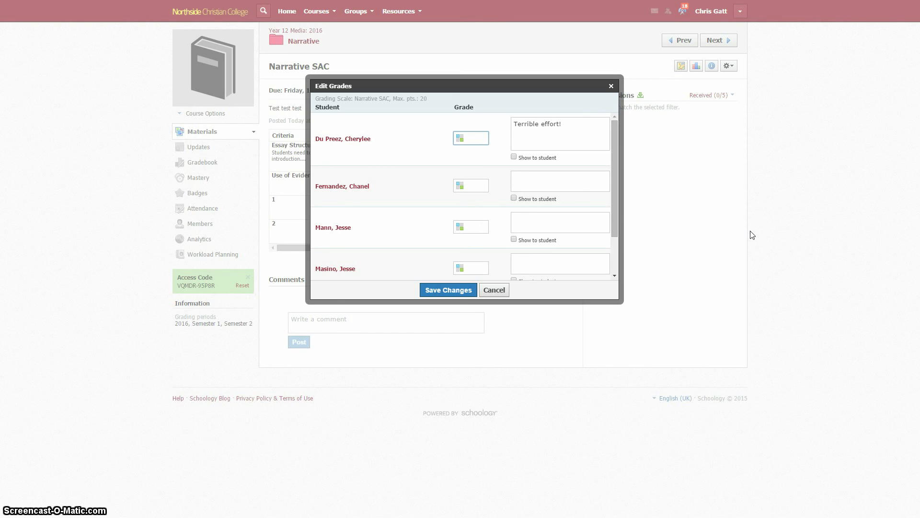
# - Reopen the first student's rubric to examine the points fields and close it without saving
pyautogui.click(459, 138)
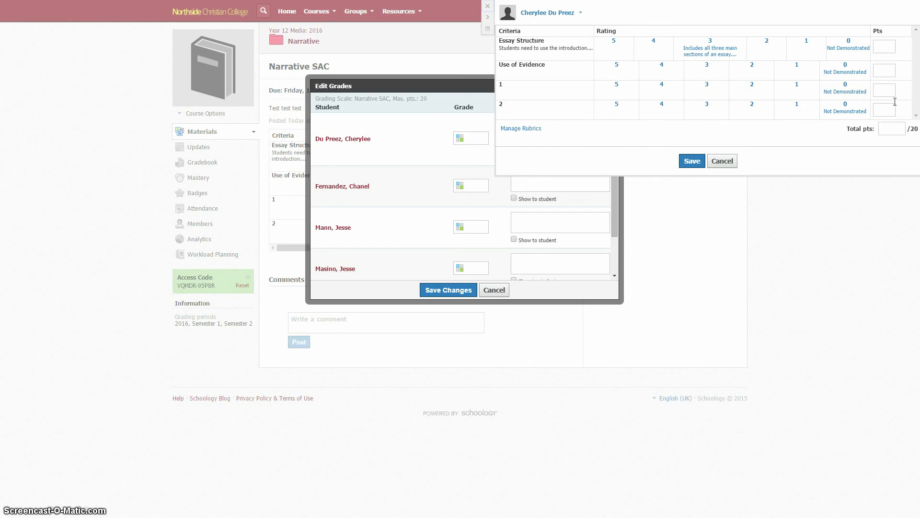
pyautogui.click(722, 161)
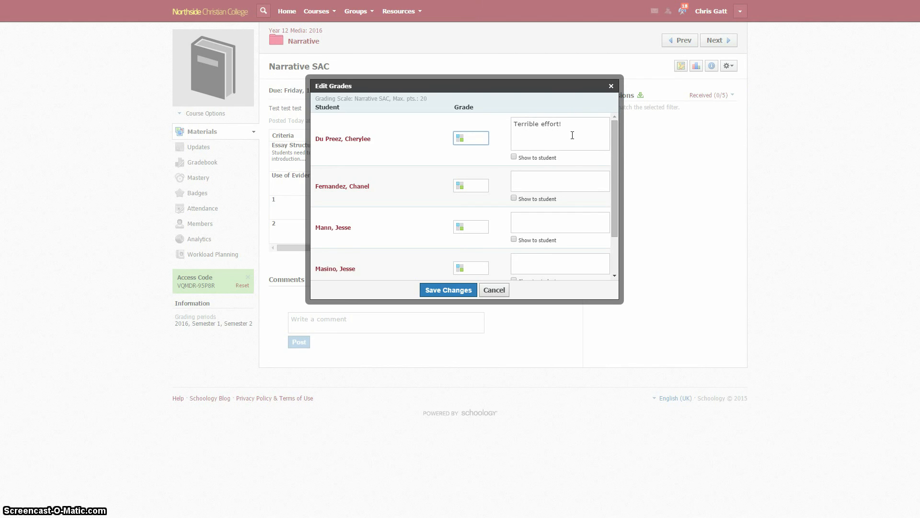